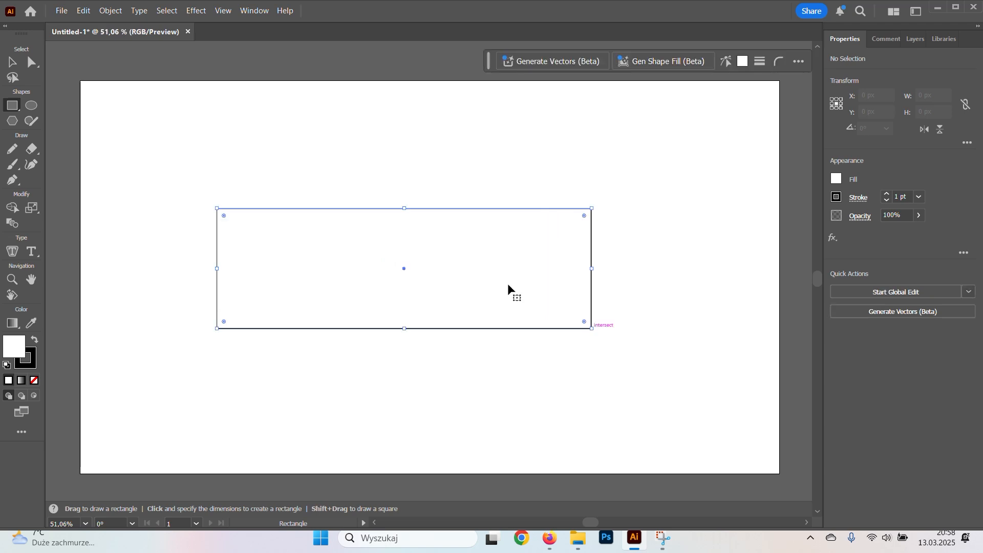
# Round the large rectangle's corners fully into a pill shape and bring up the gradient settings.
pyautogui.moveTo(584, 216); pyautogui.dragTo(468, 244)
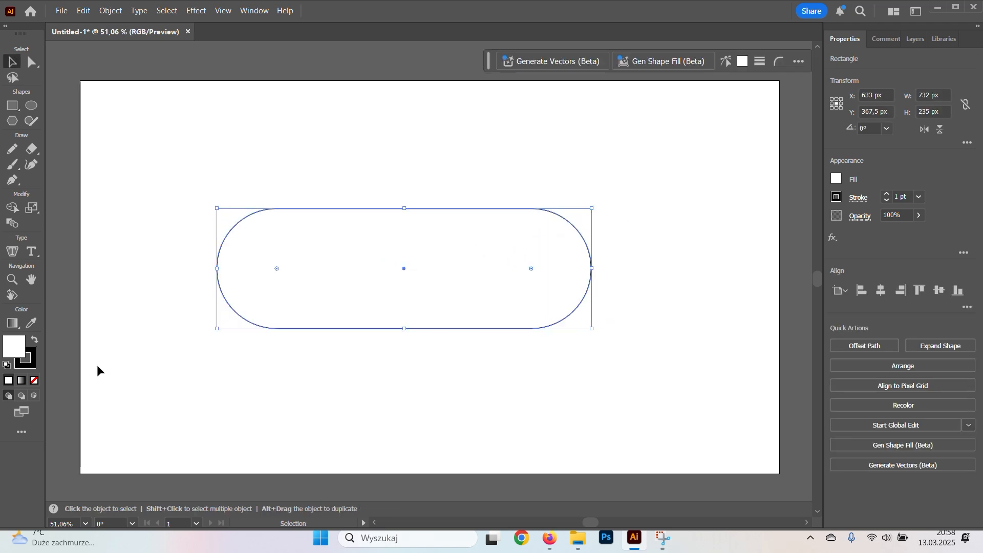
pyautogui.click(196, 364)
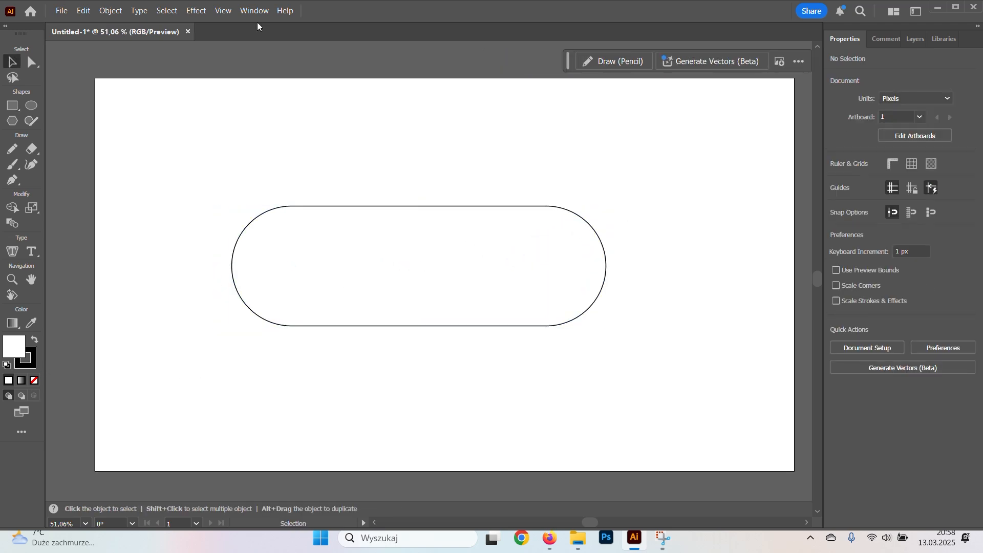
pyautogui.click(254, 11)
pyautogui.click(275, 391)
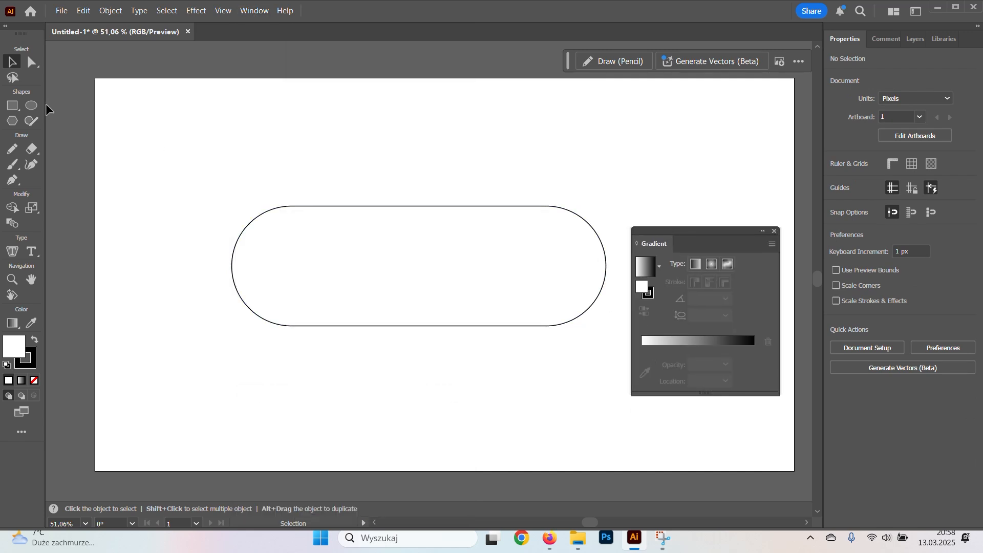
# Draw a small rectangle about 117 by 92 px above the pill, with black fill and no stroke.
pyautogui.click(11, 106)
pyautogui.moveTo(384, 135); pyautogui.dragTo(445, 182)
pyautogui.click(33, 341)
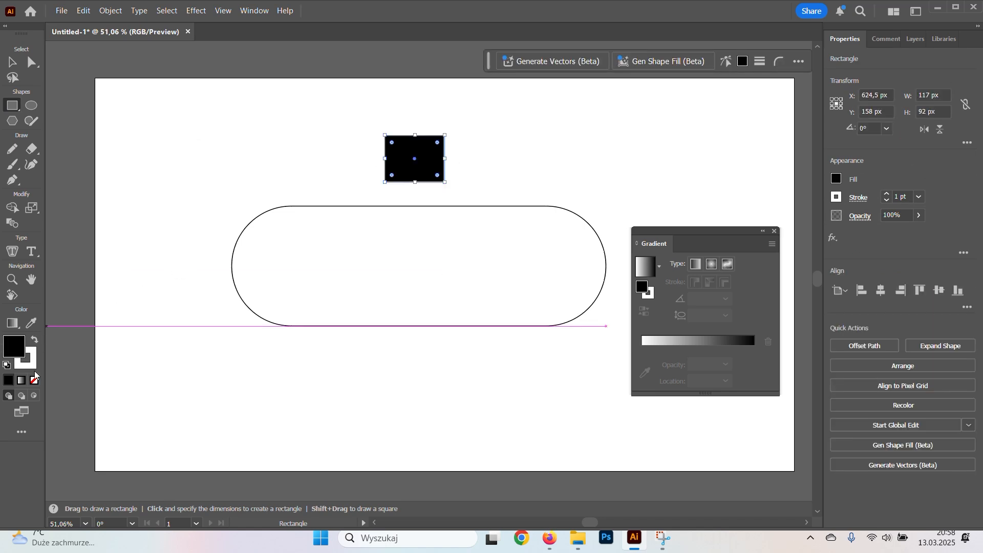
pyautogui.click(33, 365)
pyautogui.click(34, 380)
# Fill the small rectangle with dark red C60606.
pyautogui.doubleClick(15, 345)
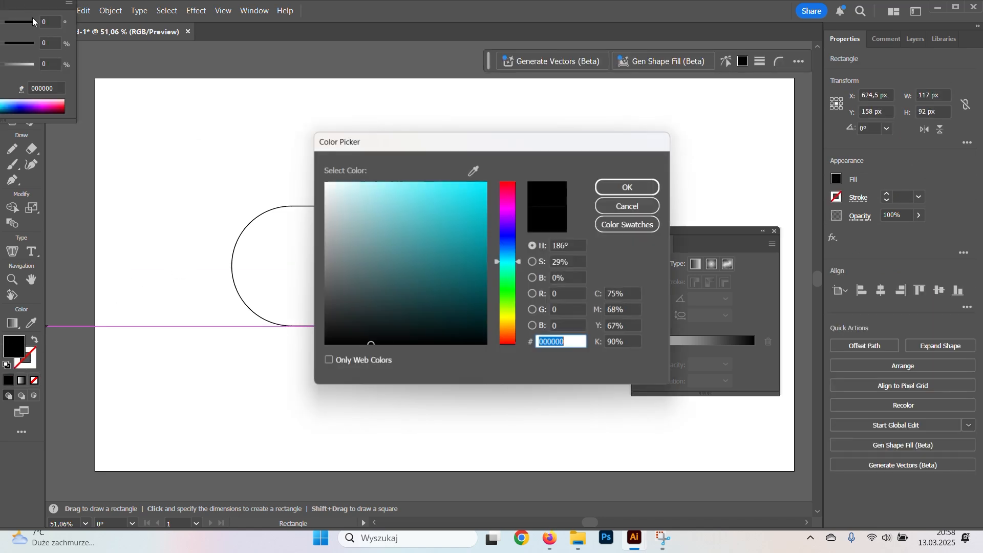
pyautogui.moveTo(502, 246)
pyautogui.mouseDown()
pyautogui.moveTo(509, 183)
pyautogui.moveTo(483, 217)
pyautogui.mouseUp()
pyautogui.click(452, 256)
pyautogui.click(481, 208)
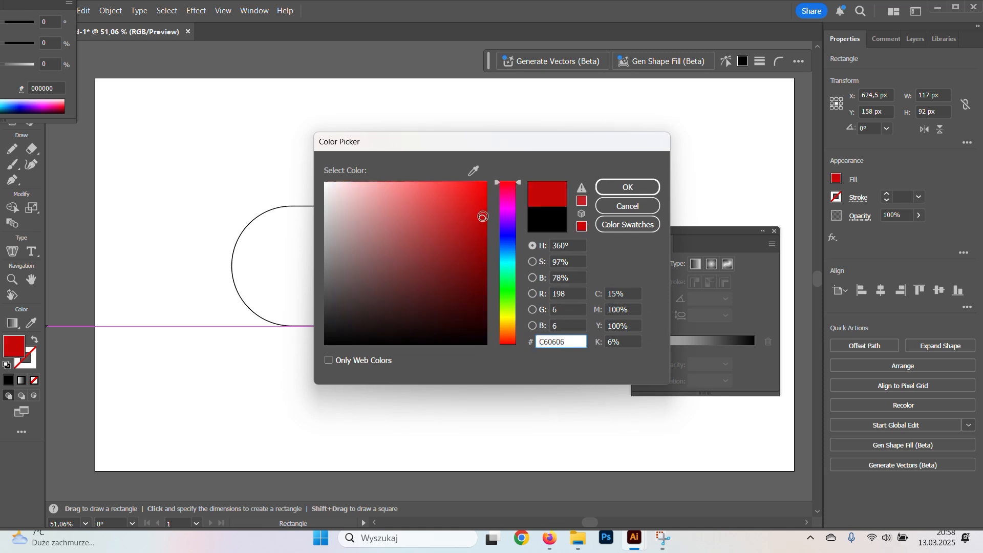
pyautogui.click(628, 187)
# Duplicate the dark red rectangle beside the original and fill the copy with brighter red ED0F0F.
pyautogui.press('v')
pyautogui.moveTo(439, 169); pyautogui.dragTo(514, 168)
pyautogui.moveTo(58, 6); pyautogui.dragTo(154, 96)
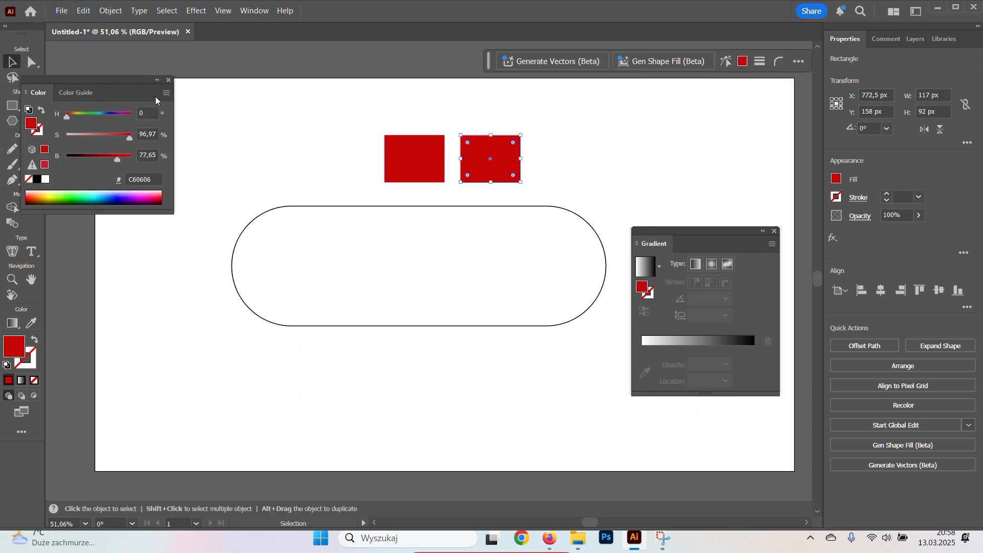
pyautogui.click(169, 81)
pyautogui.doubleClick(20, 347)
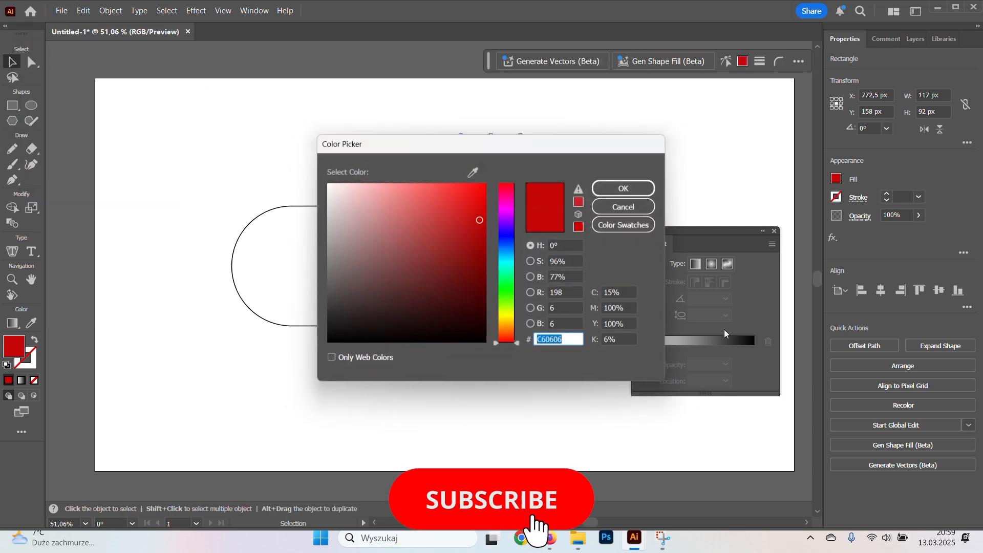
pyautogui.moveTo(484, 201); pyautogui.dragTo(478, 196)
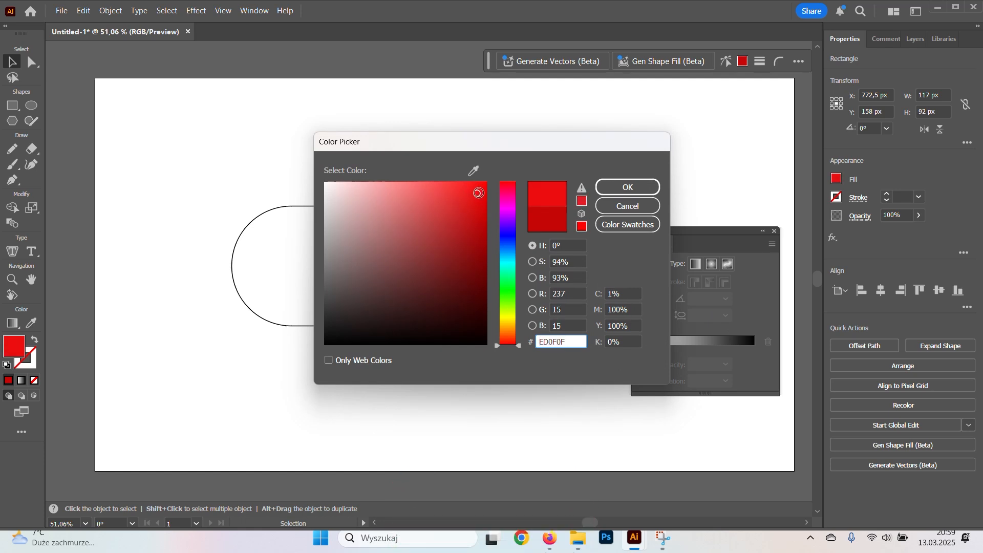
pyautogui.click(642, 186)
# Remove the stroke from the pill shape and make its fill active.
pyautogui.click(307, 326)
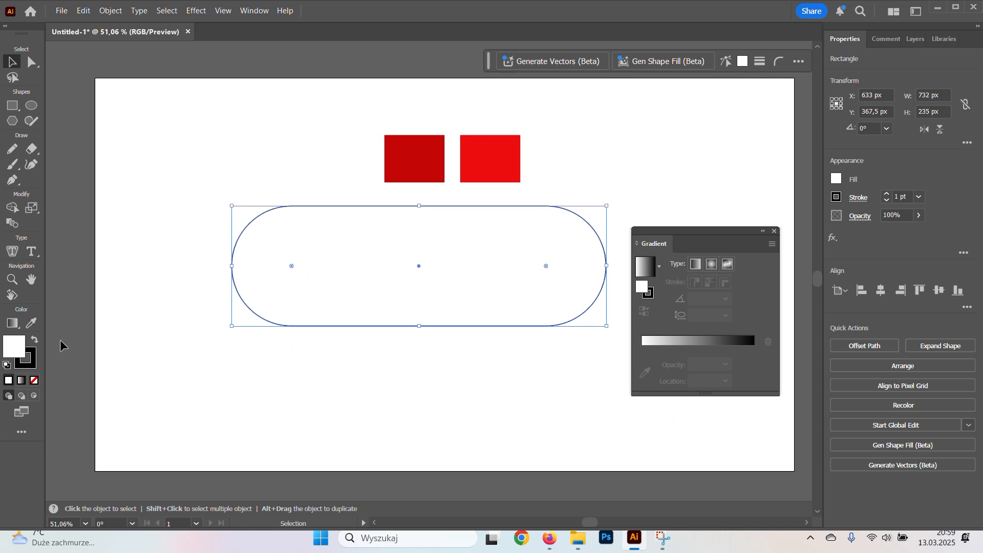
pyautogui.click(31, 364)
pyautogui.click(34, 380)
pyautogui.click(19, 344)
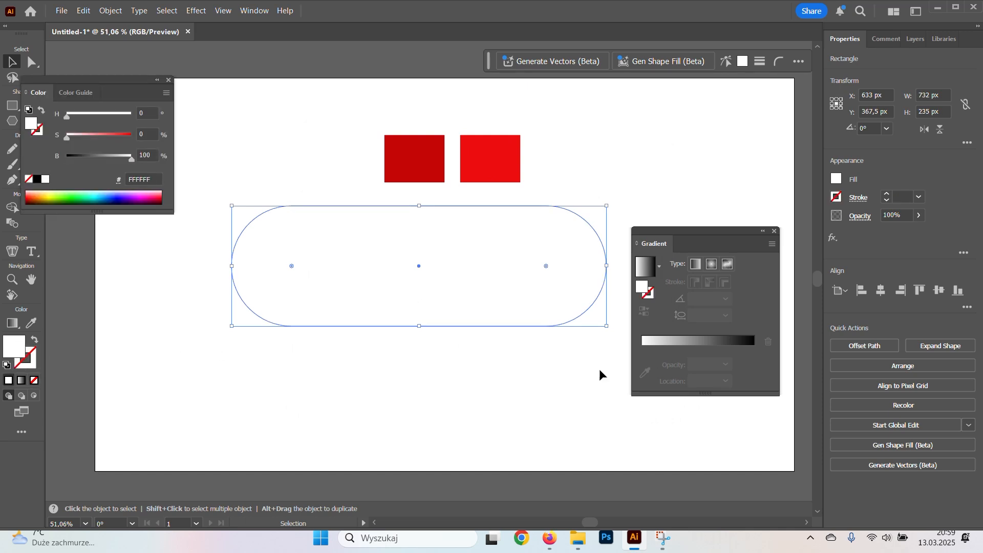
# Apply a linear gradient to the pill, sampling its start colour from the bright red rectangle and its end colour from the dark red one.
pyautogui.click(653, 340)
pyautogui.click(643, 364)
pyautogui.click(644, 388)
pyautogui.click(493, 163)
pyautogui.click(754, 348)
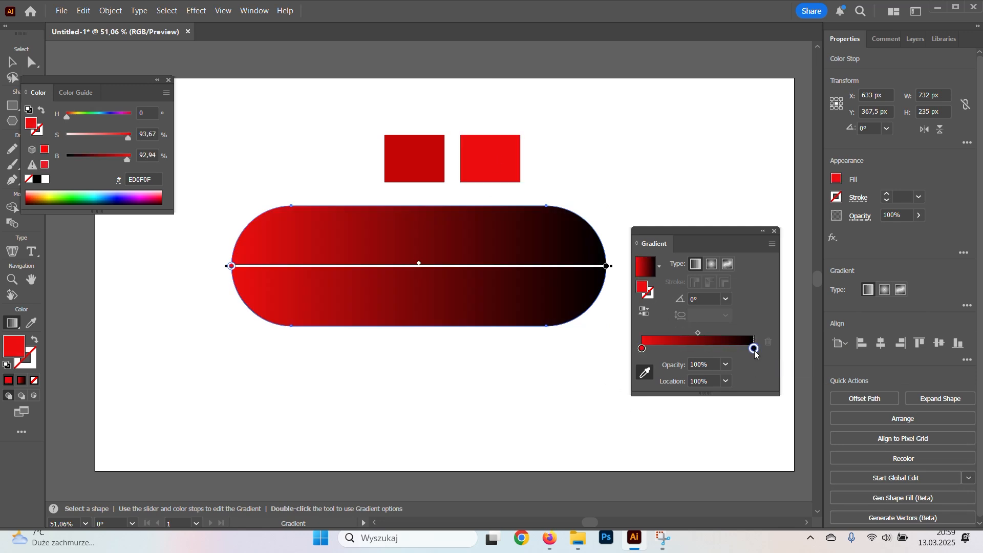
pyautogui.click(431, 160)
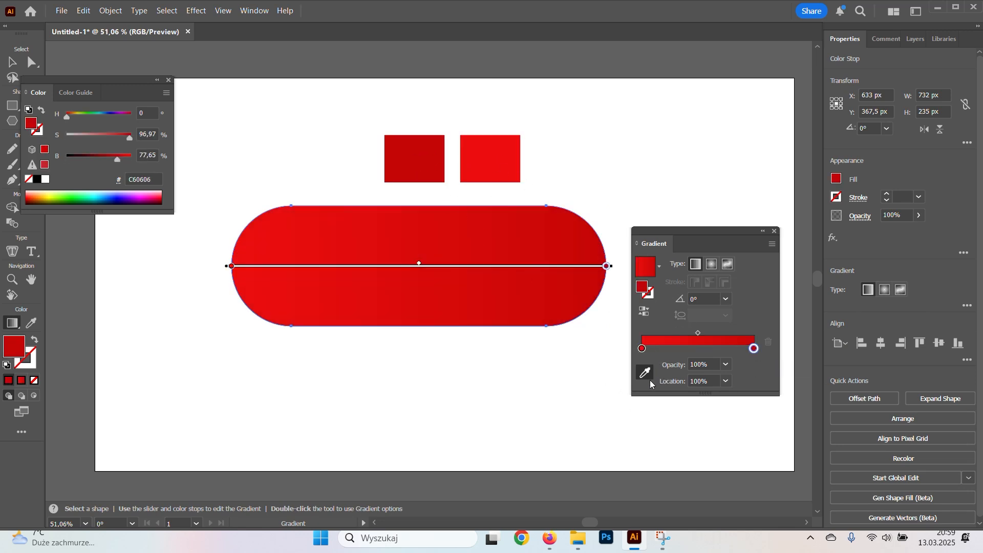
# Redirect the pill's gradient vertically, running from bright red at the top edge to dark red at the bottom.
pyautogui.moveTo(413, 201); pyautogui.dragTo(411, 310)
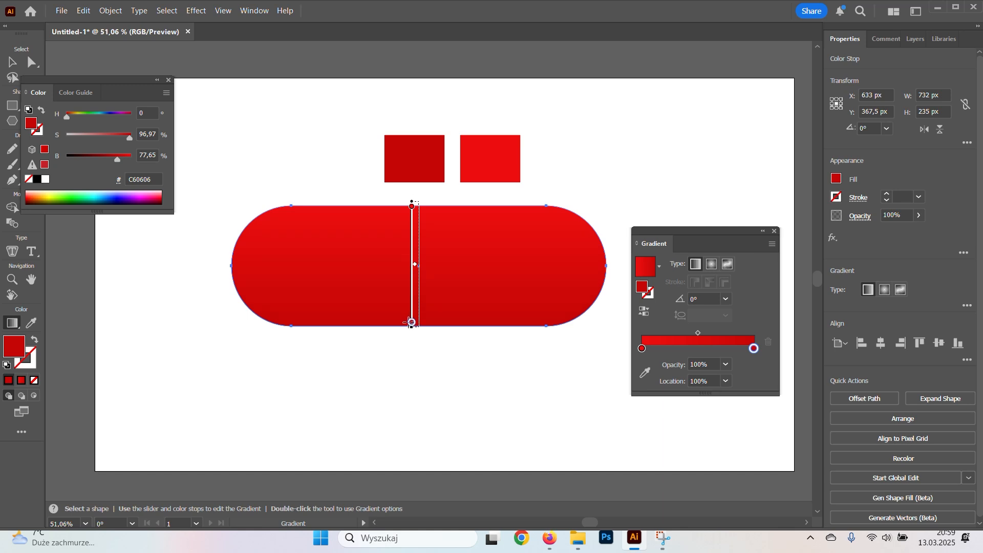
pyautogui.press('v')
pyautogui.click(467, 374)
pyautogui.scroll(-1, 410, 341)
pyautogui.scroll(1, 397, 335)
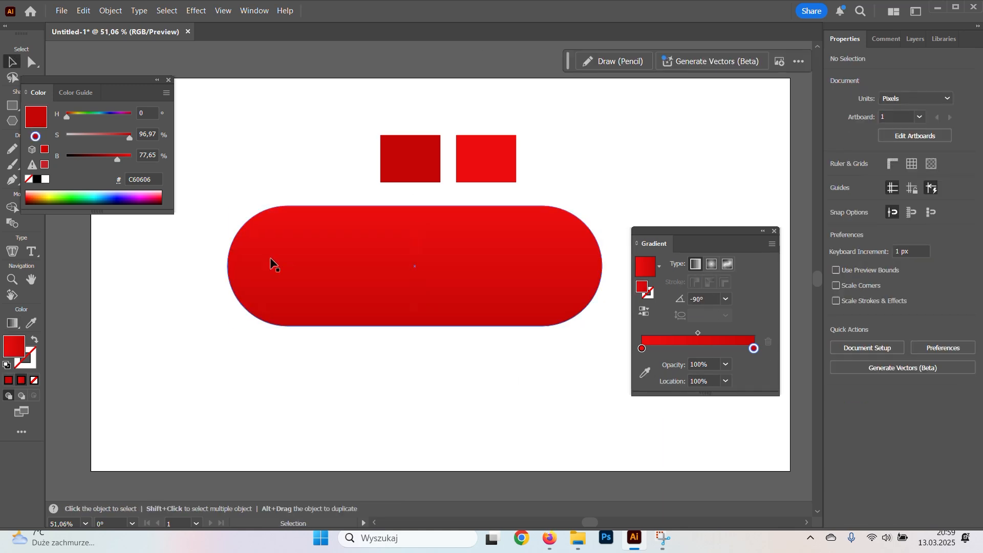
# Draw a circle about 181 px in diameter inside the right end of the pill.
pyautogui.moveTo(111, 88); pyautogui.dragTo(181, 65)
pyautogui.click(31, 106)
pyautogui.moveTo(566, 232); pyautogui.dragTo(502, 311)
pyautogui.press('v')
pyautogui.moveTo(525, 279)
pyautogui.mouseDown()
pyautogui.moveTo(549, 274)
pyautogui.moveTo(538, 265)
pyautogui.mouseUp()
# Reverse the circle's vertical gradient to put dark red at the top, and centre the circle vertically in the pill.
pyautogui.press('g')
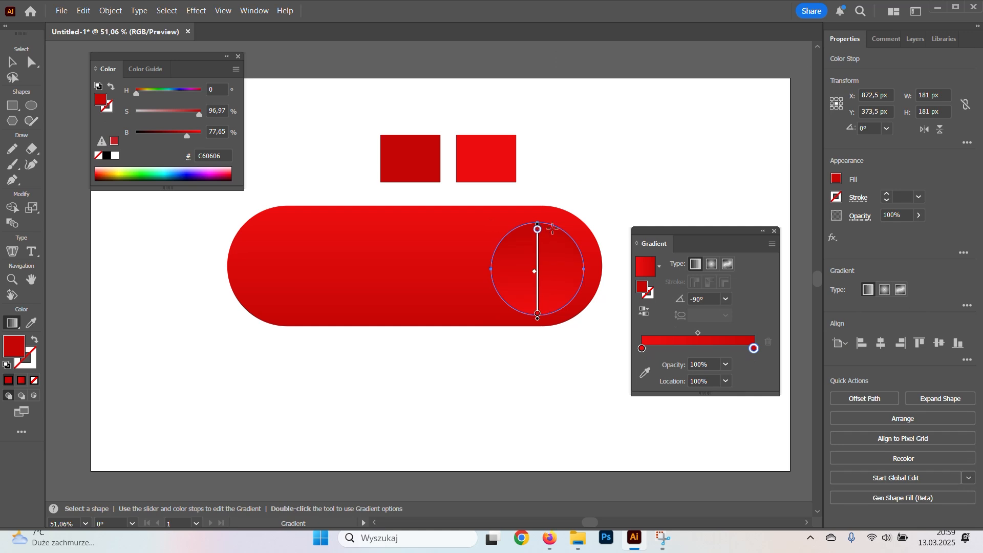
pyautogui.press('v')
pyautogui.moveTo(553, 278); pyautogui.dragTo(553, 275)
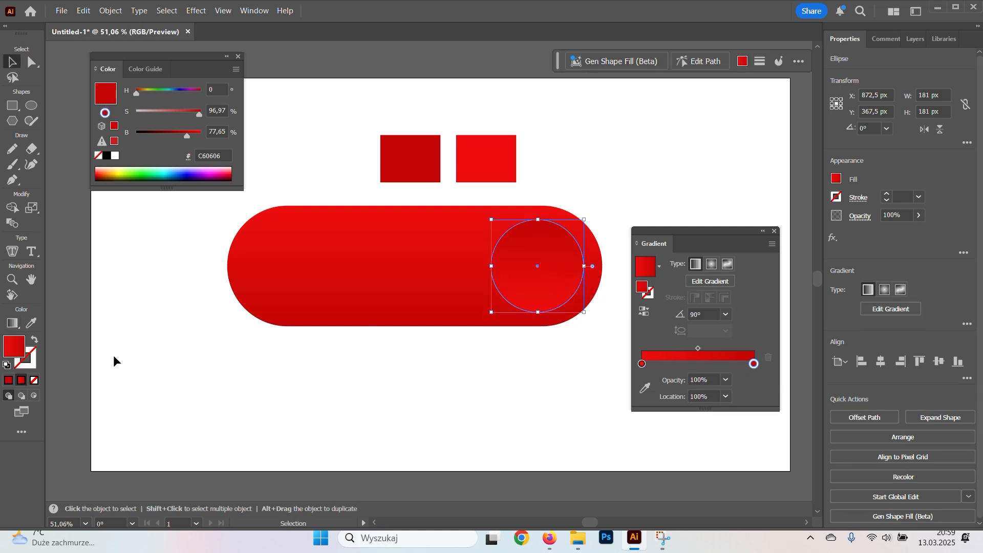
# Give the circle a white FFFFFF stroke with a weight of 3 pt.
pyautogui.doubleClick(23, 371)
pyautogui.moveTo(410, 230); pyautogui.dragTo(318, 160)
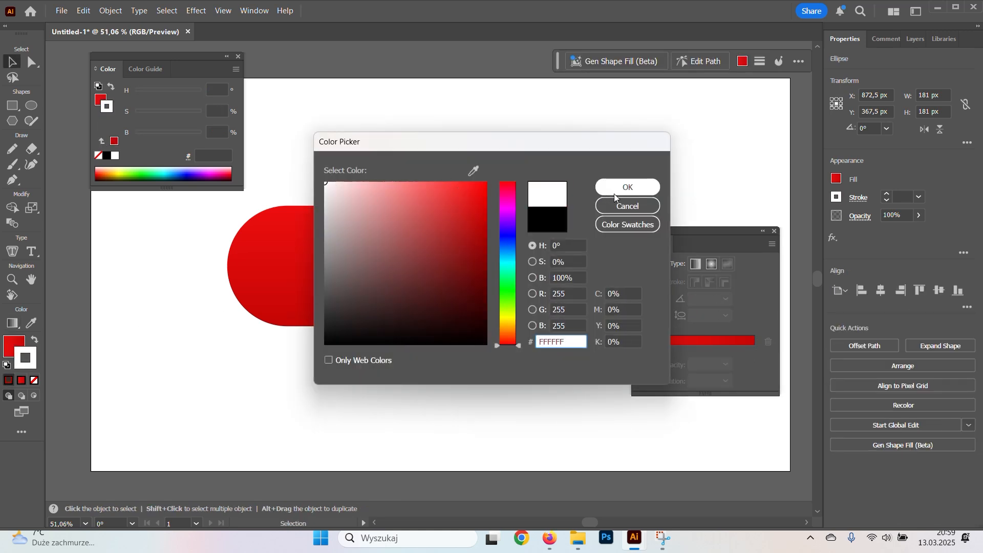
pyautogui.click(626, 187)
pyautogui.click(887, 194)
pyautogui.click(887, 194)
pyautogui.click(595, 167)
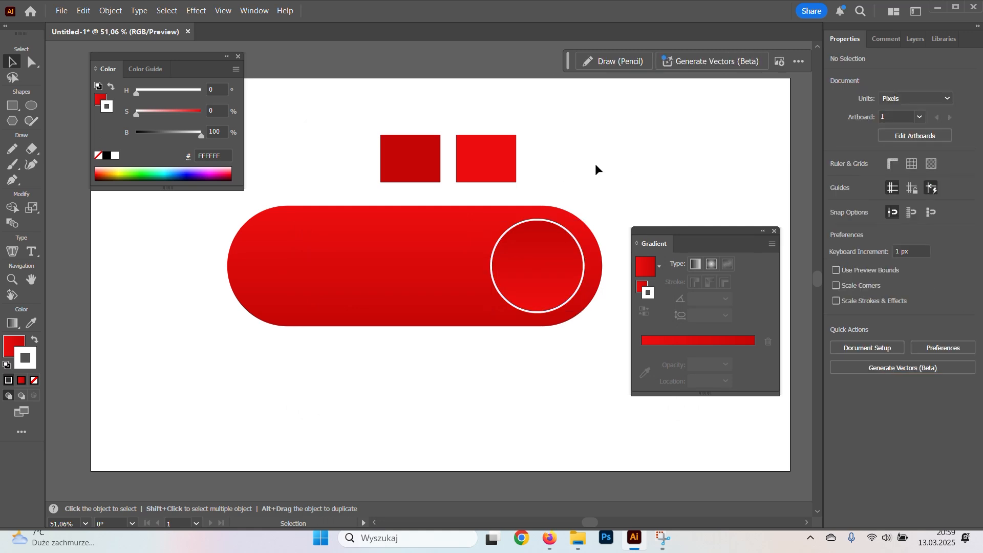
# Delete the two red sample rectangles above the pill.
pyautogui.moveTo(344, 120); pyautogui.dragTo(514, 165)
pyautogui.press('Delete')
# Shift the circle slightly to the right and align its vertical centre with the pill's.
pyautogui.moveTo(548, 248); pyautogui.dragTo(552, 251)
pyautogui.moveTo(580, 374); pyautogui.dragTo(512, 299)
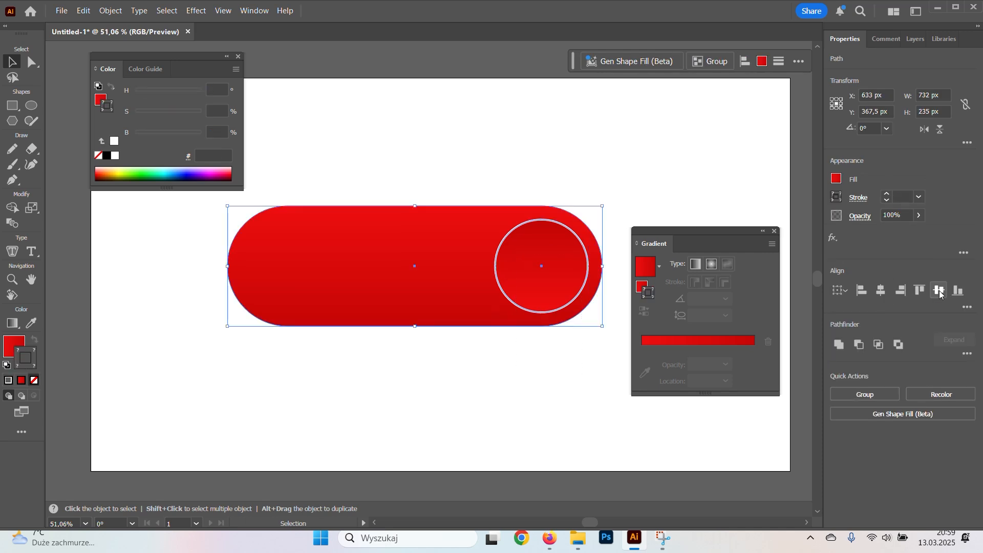
pyautogui.click(523, 391)
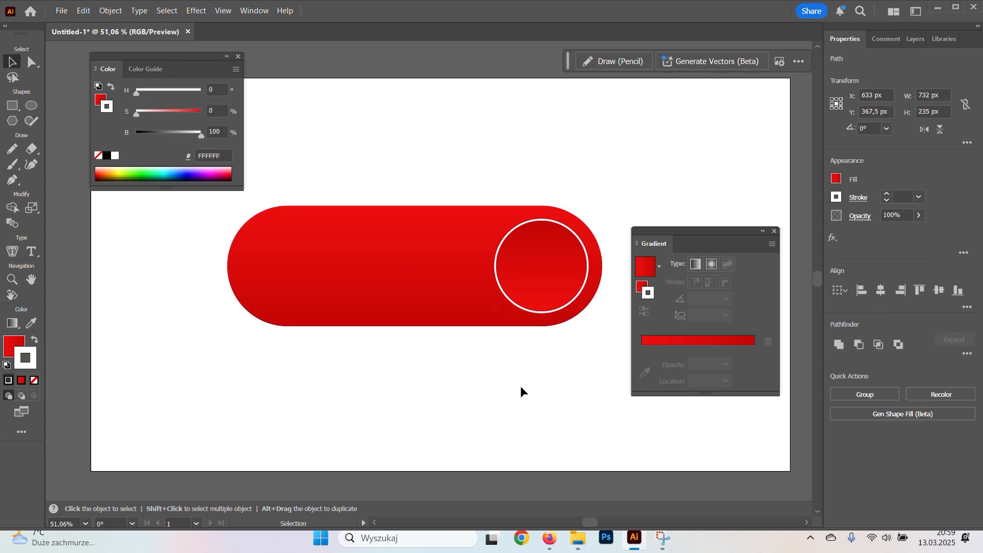
# Draw a rectangle about 100 by 108 px in the empty area below the artboard.
pyautogui.click(240, 56)
pyautogui.moveTo(470, 418); pyautogui.dragTo(437, 368)
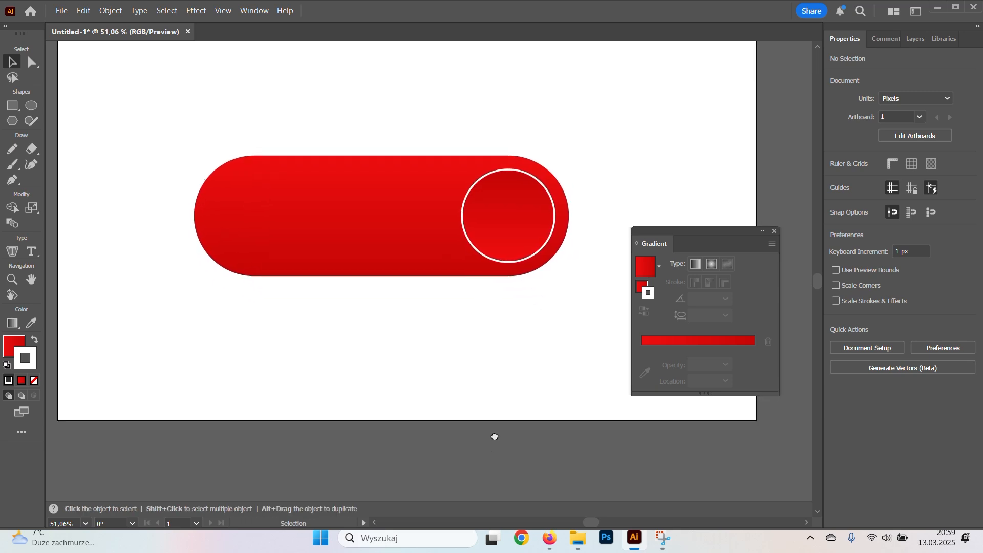
pyautogui.moveTo(494, 437); pyautogui.dragTo(498, 238)
pyautogui.hotkey('ctrl', '+')
pyautogui.hotkey('ctrl', '+')
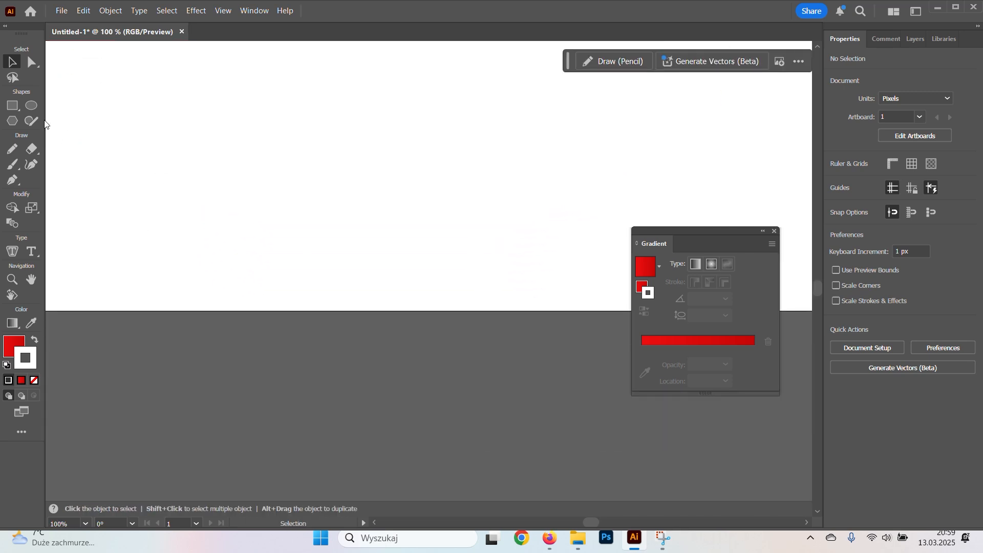
pyautogui.click(13, 106)
pyautogui.moveTo(399, 334)
pyautogui.mouseDown()
pyautogui.moveTo(456, 415)
pyautogui.moveTo(500, 443)
pyautogui.mouseUp()
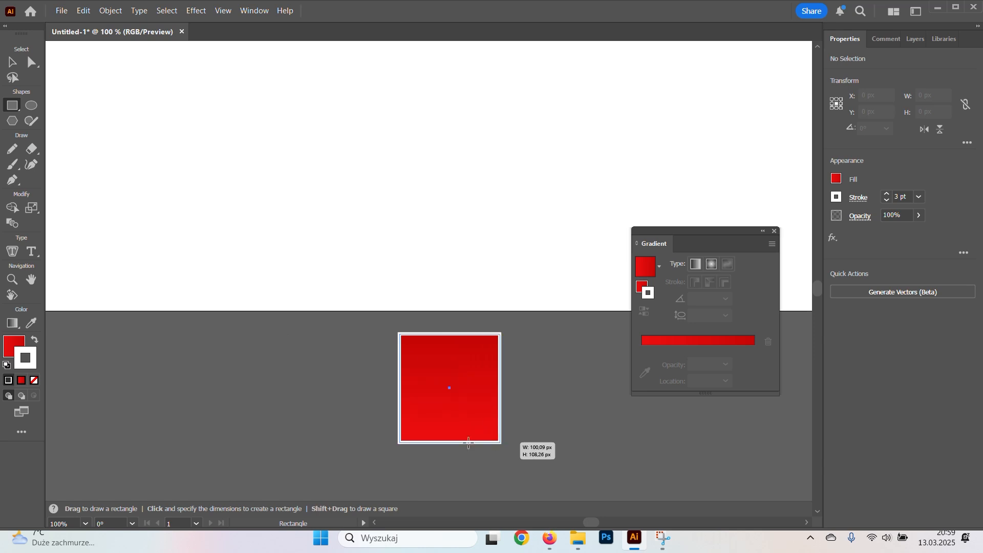
# Remove the new rectangle's stroke and reposition it below the artboard.
pyautogui.click(36, 379)
pyautogui.click(11, 345)
pyautogui.click(12, 62)
pyautogui.moveTo(463, 392); pyautogui.dragTo(444, 416)
pyautogui.scroll(-2, 518, 376)
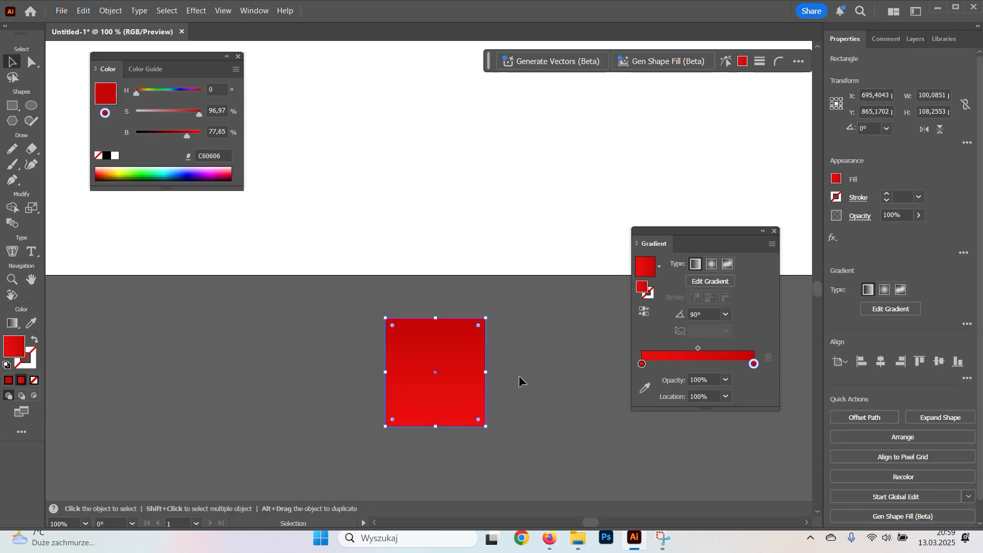
# Move the rectangle's two top corner points inward to form a trapezoid that narrows upward.
pyautogui.press('a')
pyautogui.click(485, 318)
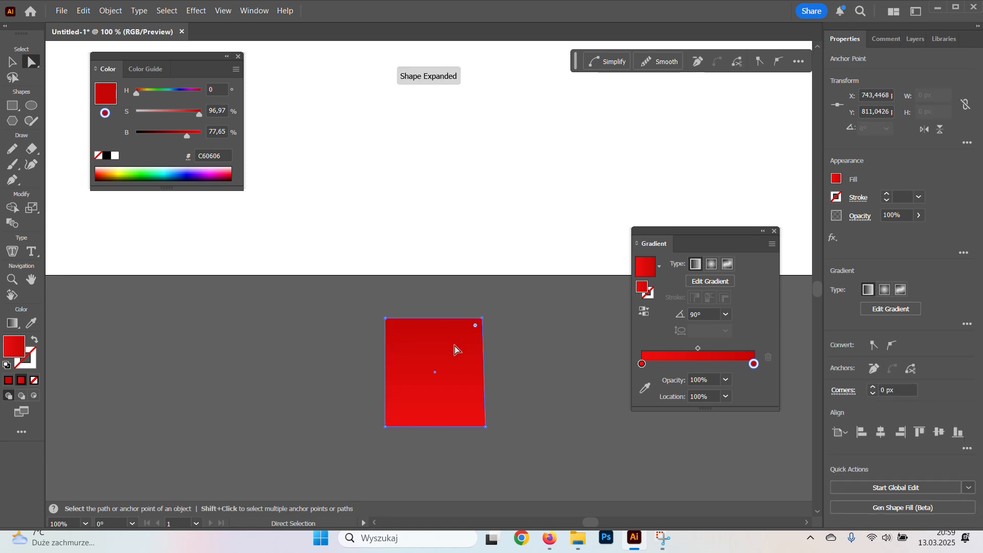
pyautogui.press('Right')
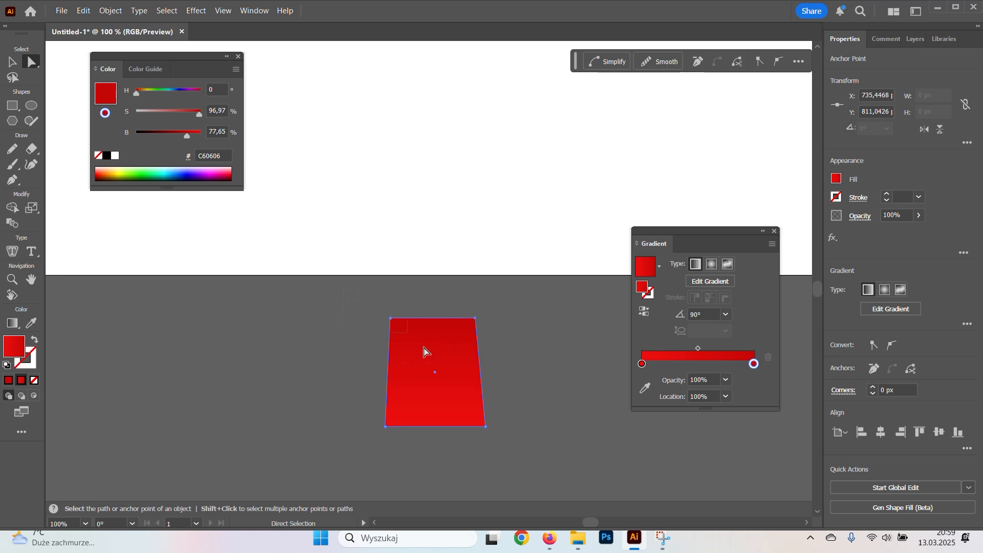
# Round the trapezoid's two top corners fully to form a dome-shaped bell body.
pyautogui.moveTo(388, 302); pyautogui.dragTo(337, 472)
pyautogui.click(550, 404)
pyautogui.moveTo(458, 396); pyautogui.dragTo(523, 333)
# Draw a small circle overlapping the bell body's bottom edge as the clapper.
pyautogui.press('l')
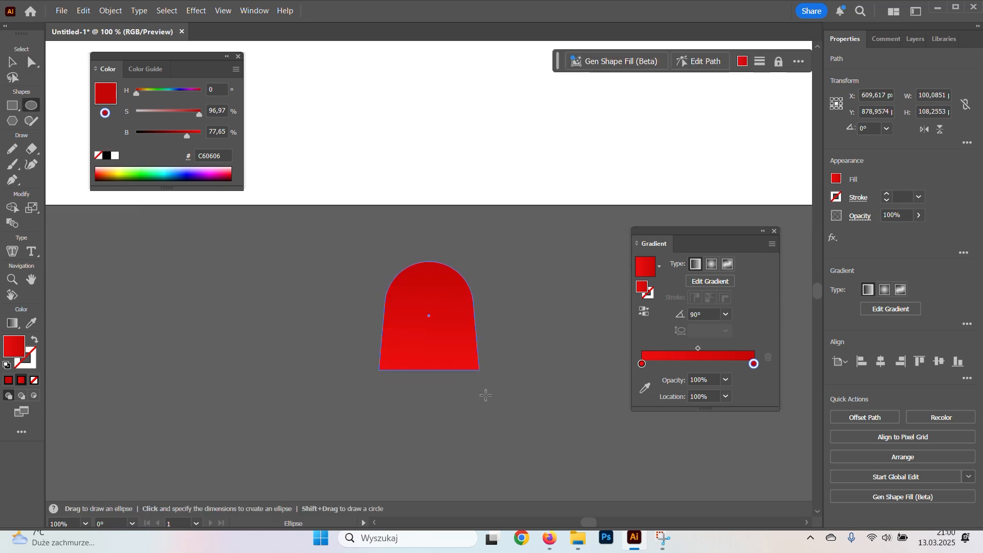
pyautogui.moveTo(420, 349); pyautogui.dragTo(452, 380)
pyautogui.press('v')
# Align the bell body and the clapper circle on their horizontal centres and unite them into one shape.
pyautogui.hotkey('ctrl', 'a')
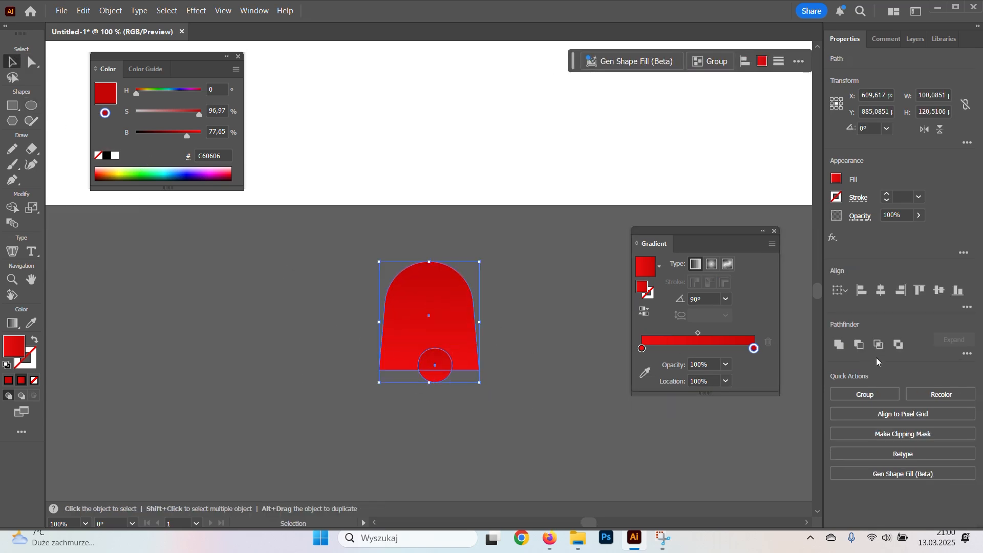
pyautogui.click(881, 291)
pyautogui.click(548, 431)
pyautogui.moveTo(548, 430); pyautogui.dragTo(365, 325)
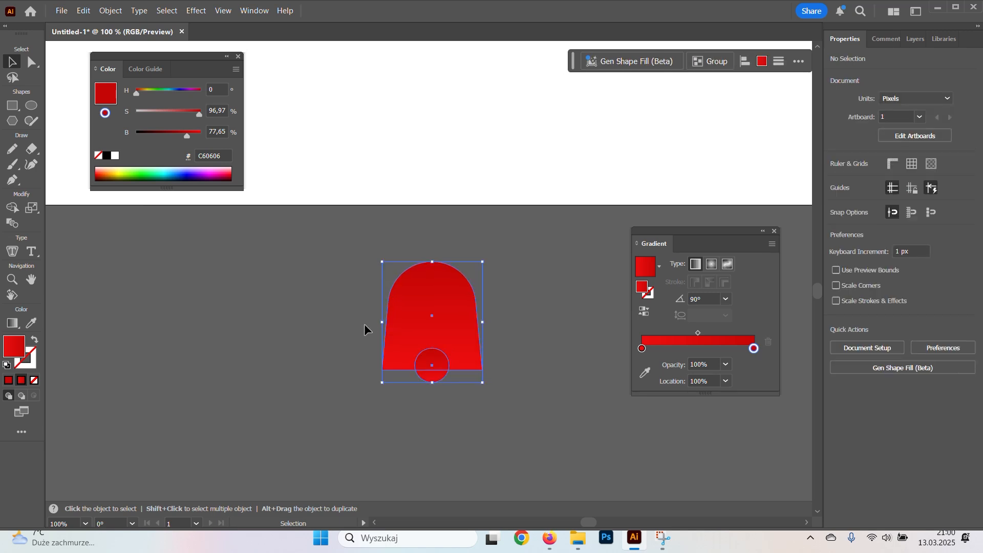
pyautogui.click(853, 330)
pyautogui.click(551, 420)
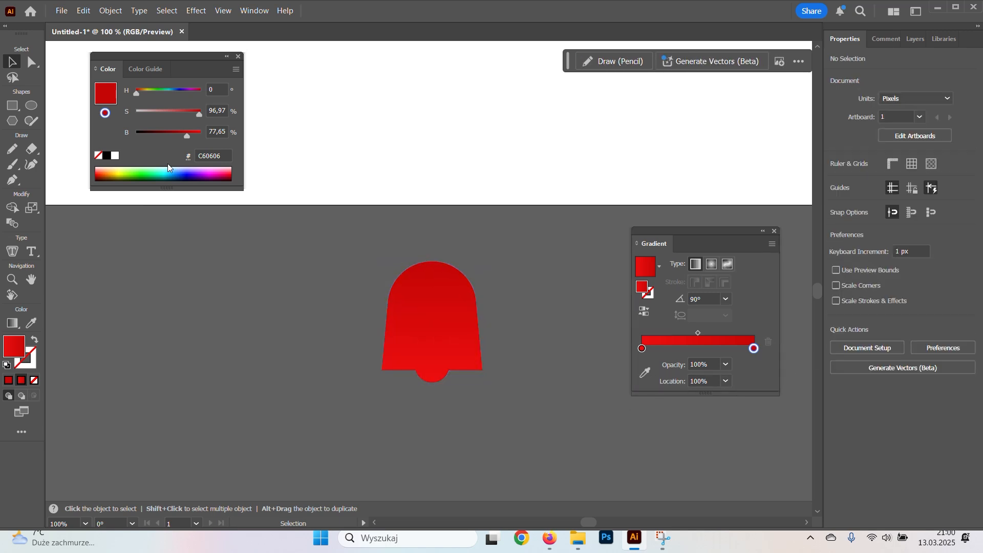
# Draw a handle rectangle about 24 px wide over the bell's top, with no fill and a red gradient stroke of 6 pt.
pyautogui.click(13, 106)
pyautogui.moveTo(411, 242); pyautogui.dragTo(443, 278)
pyautogui.hotkey('shift', 'x')
pyautogui.press('v')
pyautogui.click(886, 195)
# Align the handle rectangle and the bell on their horizontal centres.
pyautogui.moveTo(443, 241)
pyautogui.mouseDown()
pyautogui.moveTo(450, 237)
pyautogui.moveTo(442, 243)
pyautogui.mouseUp()
pyautogui.click(403, 296)
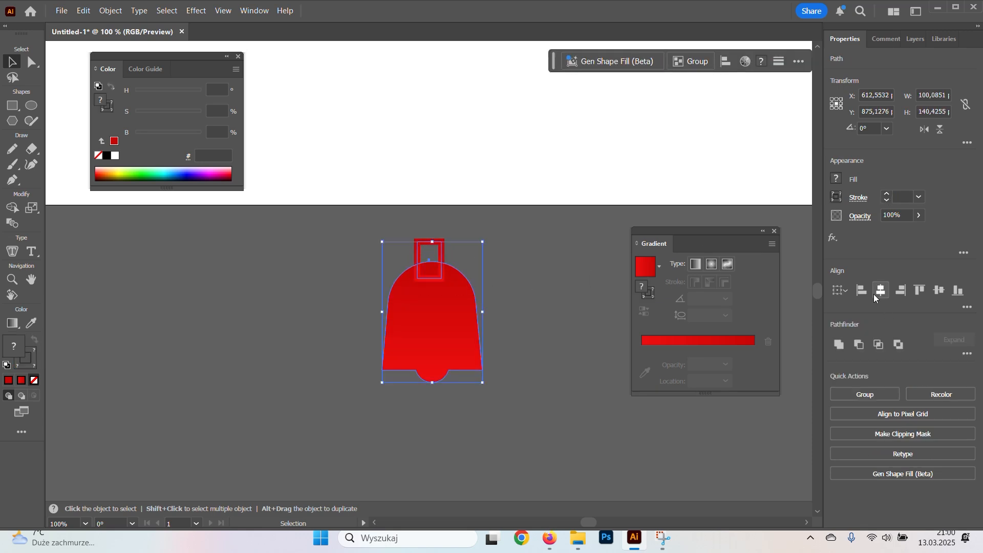
pyautogui.click(468, 390)
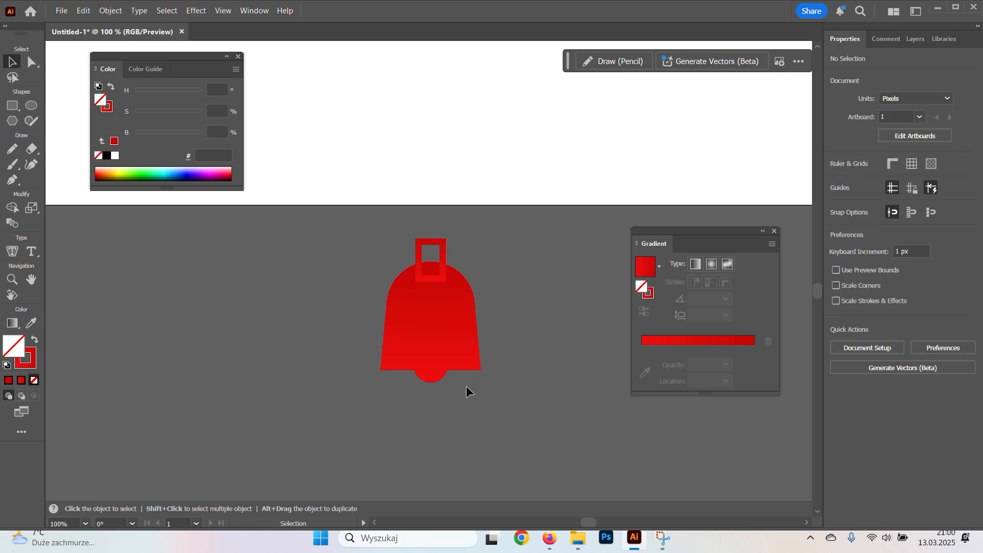
# Round the handle rectangle's corners fully into a loop on top of the bell.
pyautogui.click(424, 241)
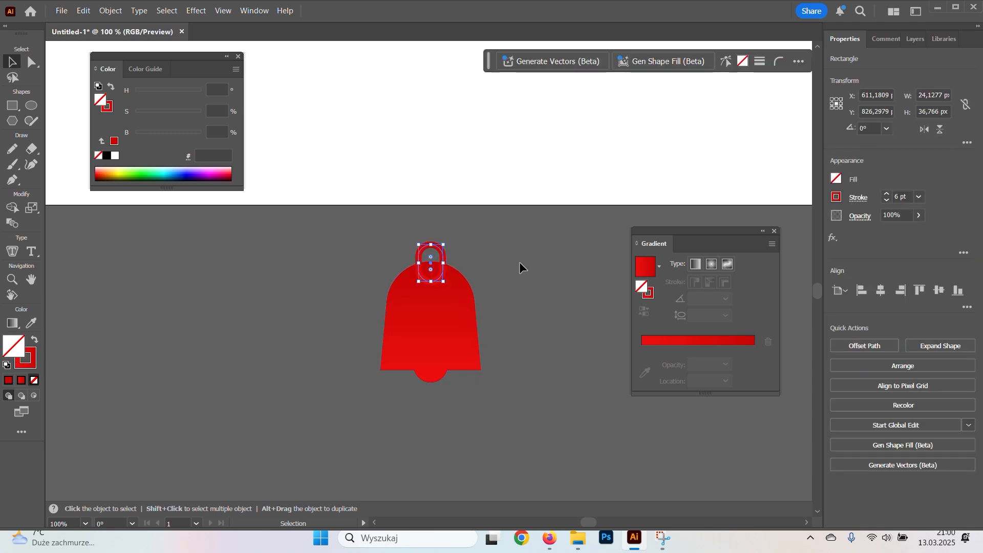
pyautogui.click(517, 302)
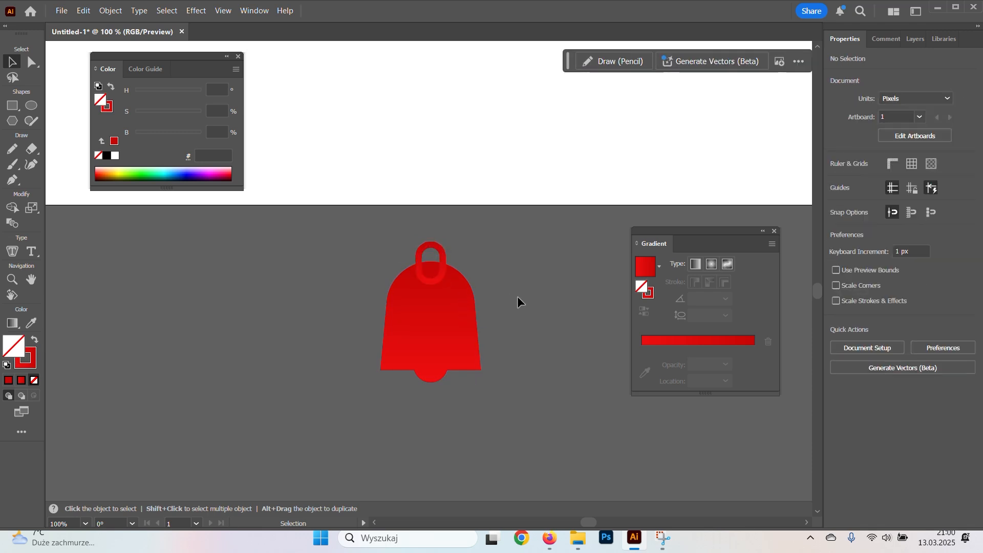
# Outline the handle loop's stroke and unite it with the bell body into one shape.
pyautogui.click(434, 258)
pyautogui.click(112, 19)
pyautogui.moveTo(195, 356)
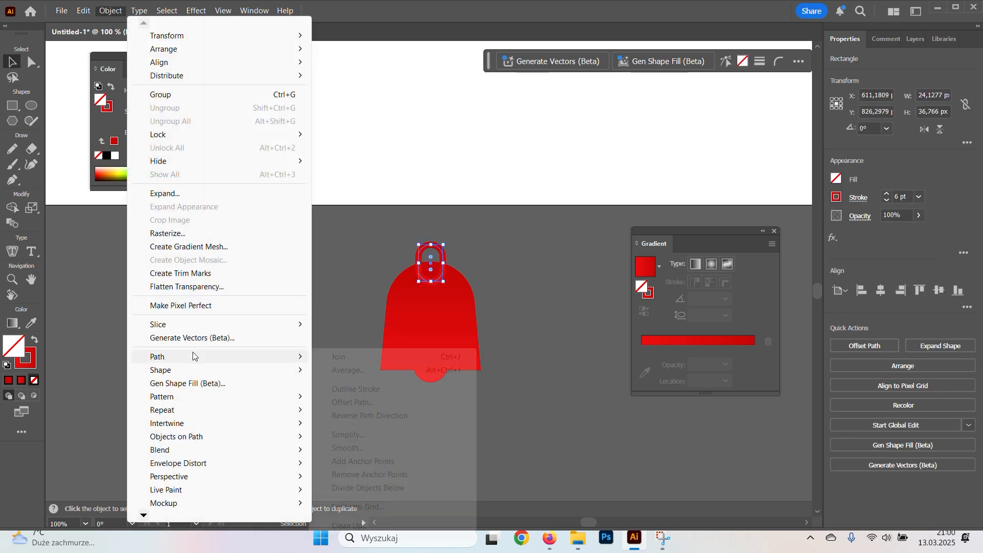
pyautogui.click(351, 391)
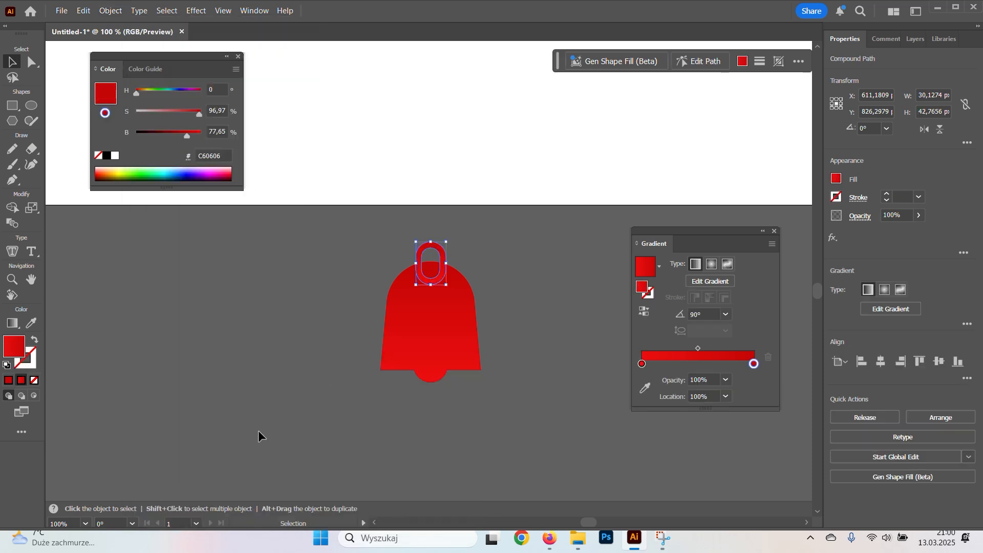
pyautogui.hotkey('ctrl', 'a')
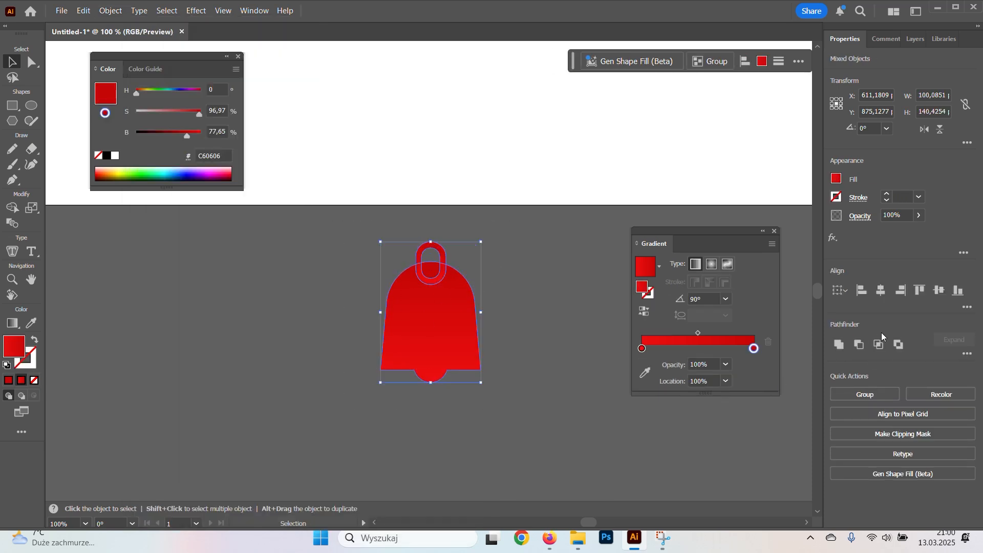
pyautogui.click(840, 345)
pyautogui.click(492, 430)
pyautogui.moveTo(527, 391); pyautogui.dragTo(516, 420)
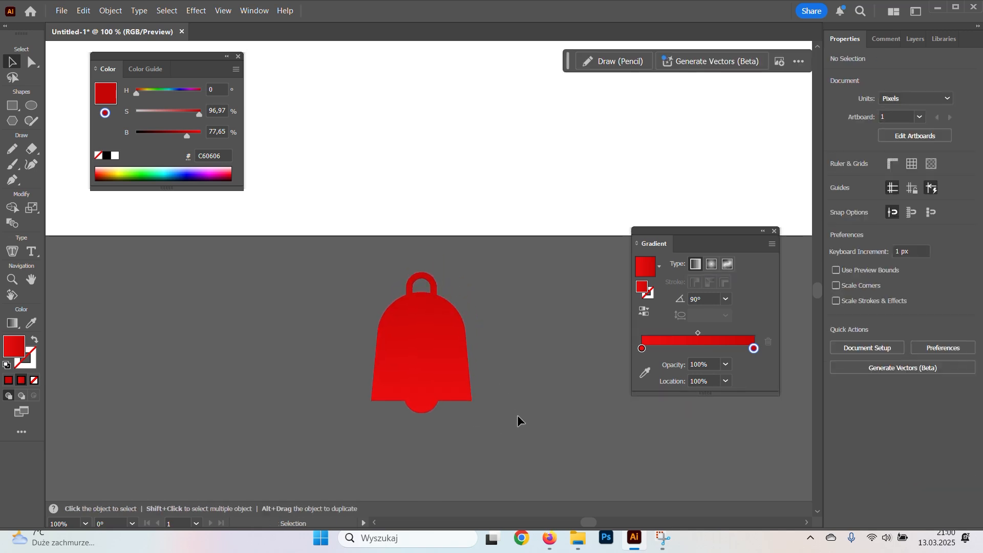
# Move the bell into the circle on the pill button and fill it with white (FFFFFF).
pyautogui.hotkey('ctrl', '-')
pyautogui.hotkey('ctrl', '-')
pyautogui.moveTo(504, 326); pyautogui.dragTo(470, 422)
pyautogui.moveTo(401, 405); pyautogui.dragTo(526, 124)
pyautogui.doubleClick(16, 351)
pyautogui.write('ffffff')
pyautogui.click(625, 185)
# Centre the bell inside the circle and align both with the pill on their vertical centres.
pyautogui.moveTo(539, 277)
pyautogui.mouseDown()
pyautogui.moveTo(582, 359)
pyautogui.moveTo(532, 272)
pyautogui.mouseUp()
pyautogui.click(569, 253)
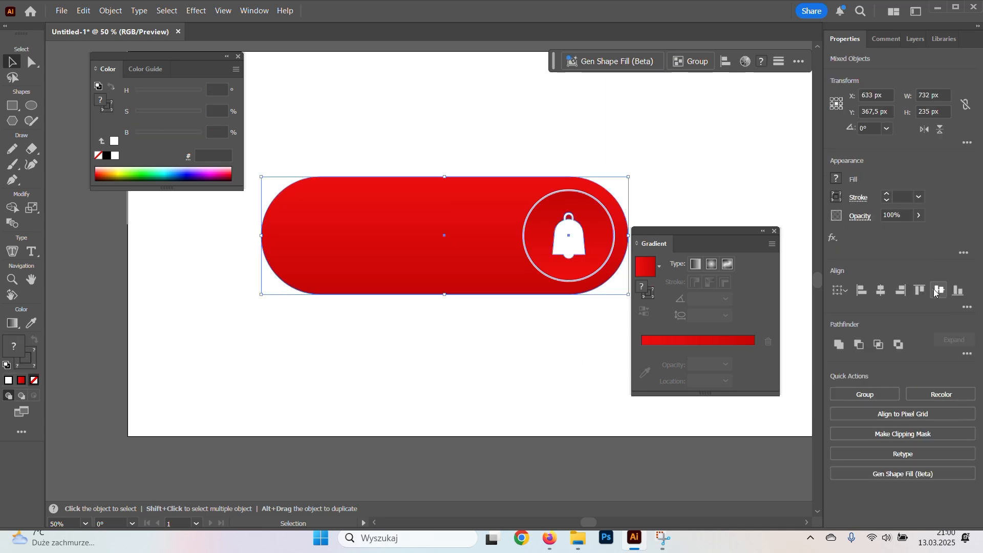
pyautogui.click(463, 378)
pyautogui.moveTo(498, 367); pyautogui.dragTo(456, 307)
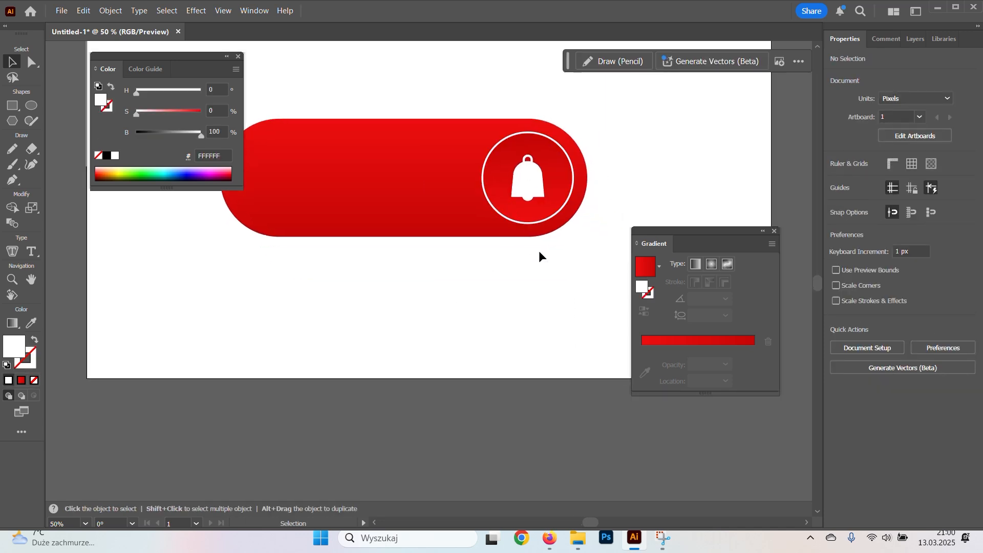
pyautogui.click(525, 180)
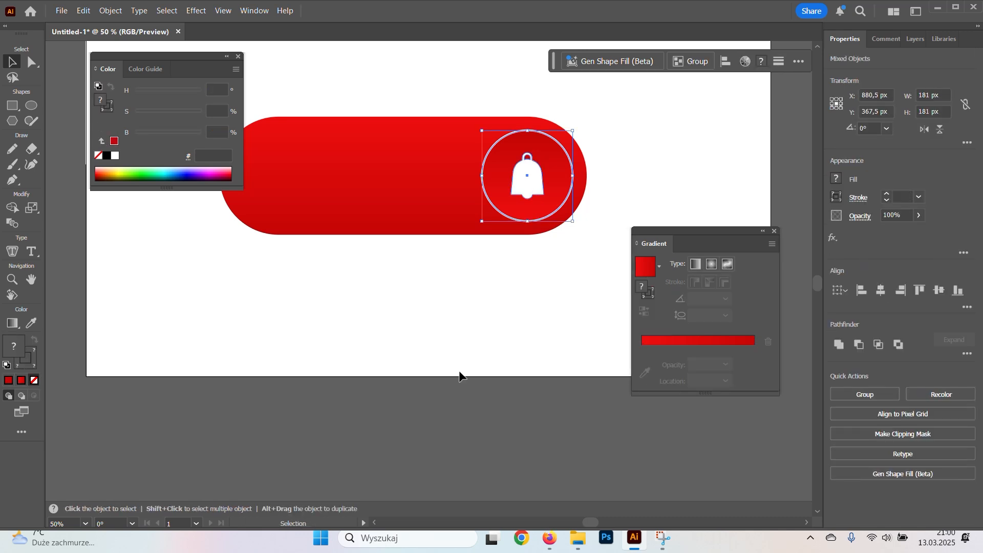
pyautogui.click(440, 369)
# Create a text area about 524 × 196 px below the artboard containing the text SUBSCRIBE.
pyautogui.press('t')
pyautogui.scroll(-2, 427, 361)
pyautogui.moveTo(285, 345); pyautogui.dragTo(552, 448)
pyautogui.write('SUBSCRIBE')
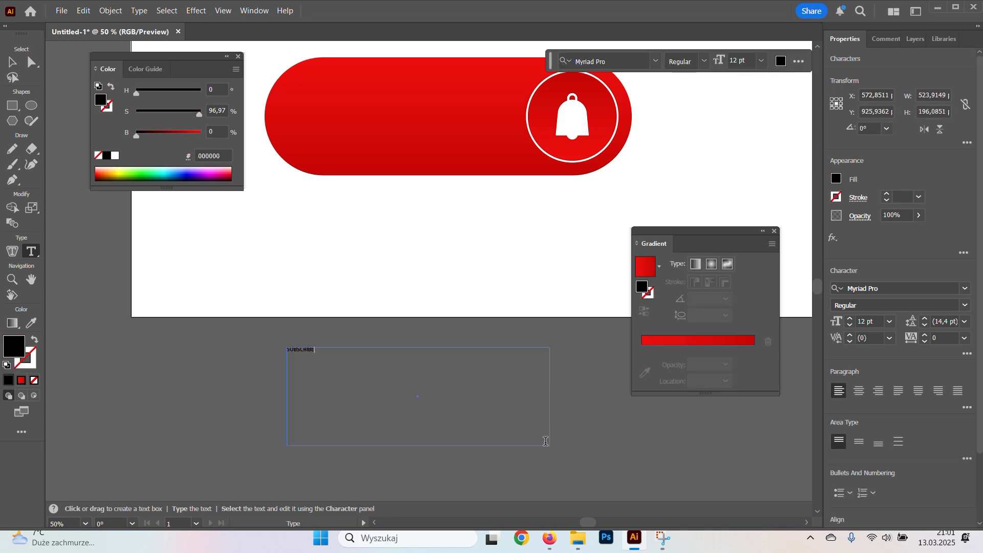
# Change the SUBSCRIBE text's fill colour to white (FFFFFF).
pyautogui.click(16, 60)
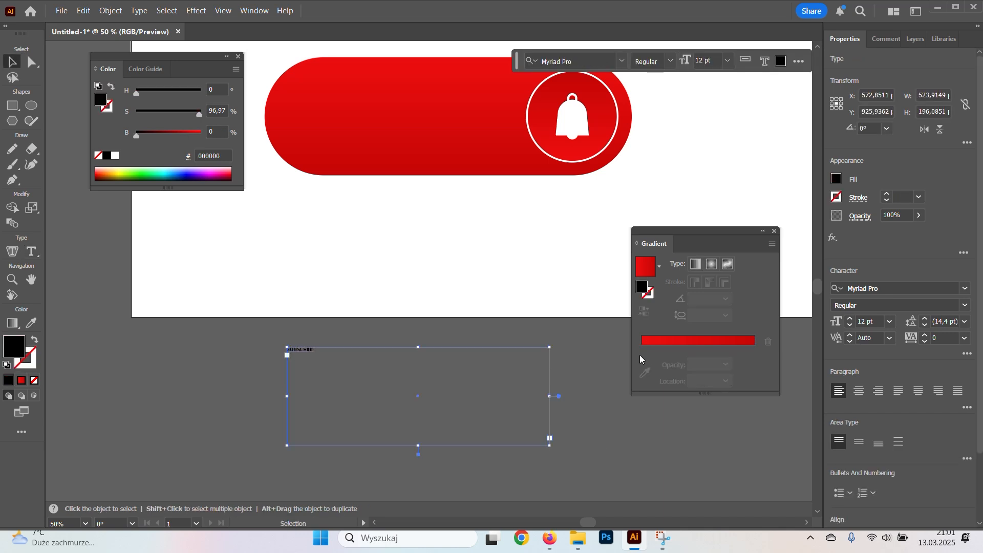
pyautogui.doubleClick(16, 348)
pyautogui.write('ffffff')
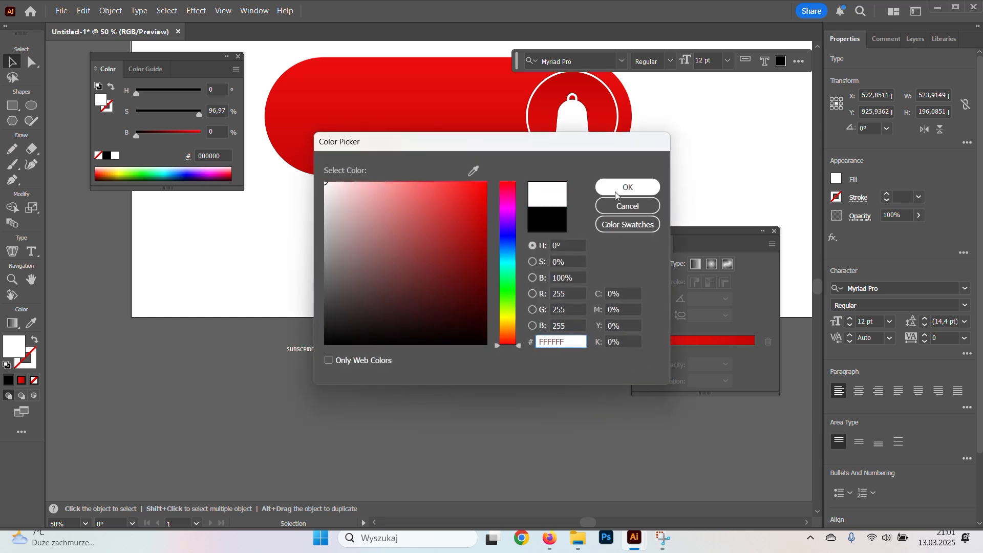
pyautogui.click(627, 186)
# Set the SUBSCRIBE text's font to Open Sans Bold at a size of 48 pt.
pyautogui.click(922, 289)
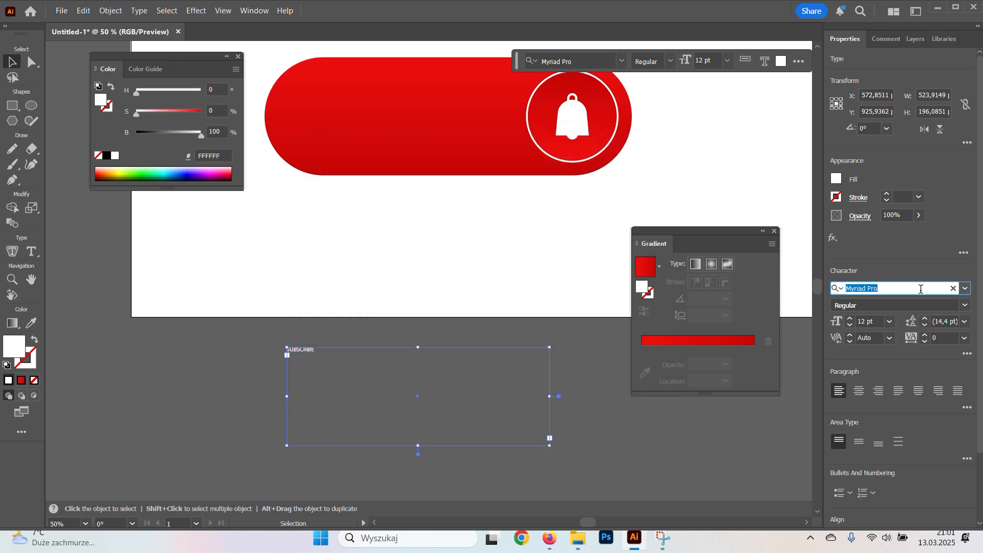
pyautogui.write('open')
pyautogui.click(761, 459)
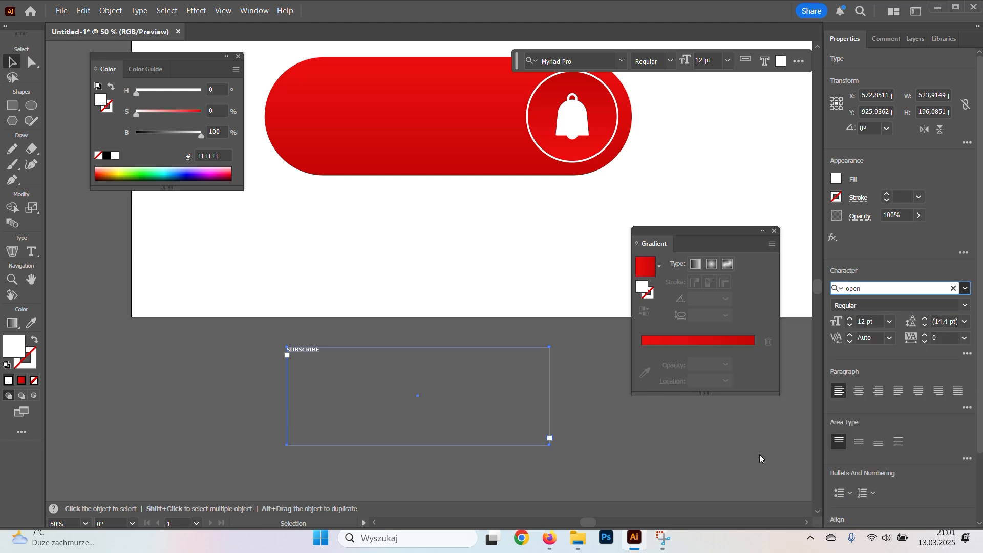
pyautogui.click(890, 322)
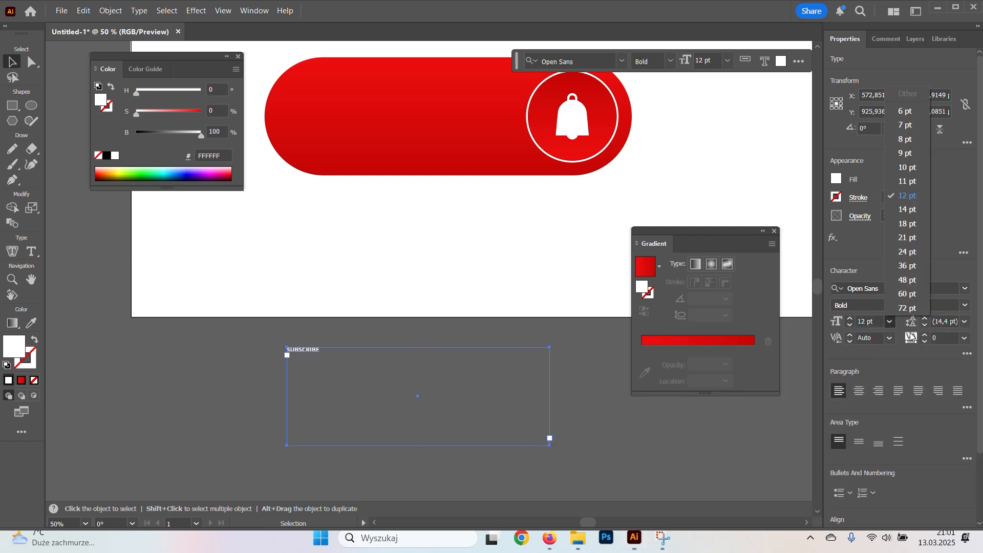
pyautogui.click(911, 290)
# Move the SUBSCRIBE text onto the pill button and set its font style to Regular.
pyautogui.moveTo(371, 350); pyautogui.dragTo(431, 103)
pyautogui.moveTo(431, 139); pyautogui.dragTo(399, 240)
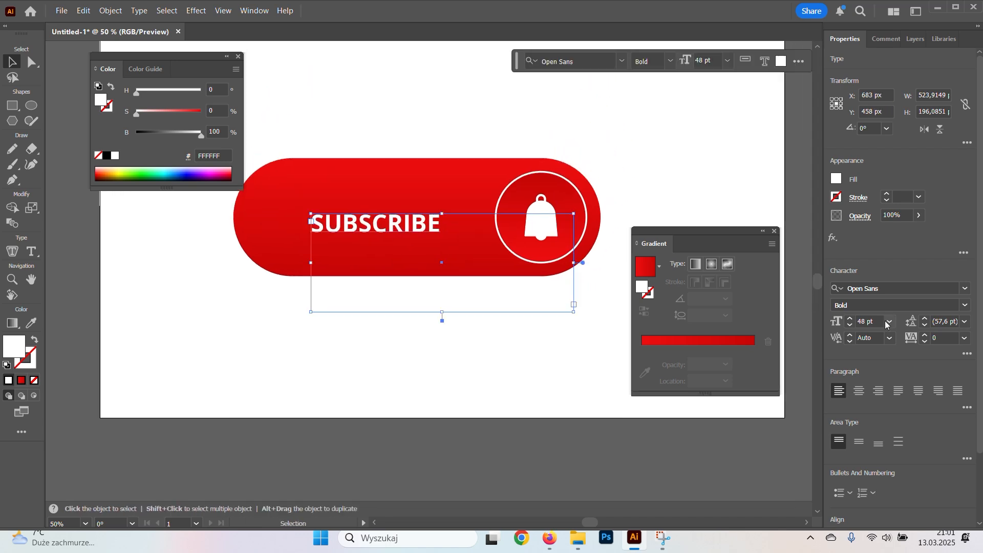
pyautogui.click(965, 305)
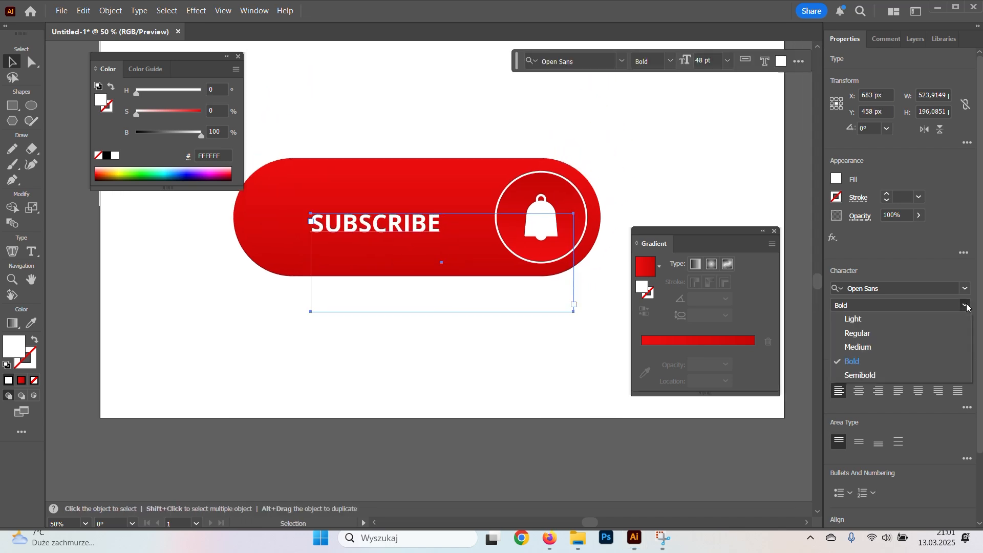
pyautogui.click(890, 340)
# Convert the SUBSCRIBE text to outlines, enlarge it to about 424 px wide and reposition it on the pill button.
pyautogui.click(111, 11)
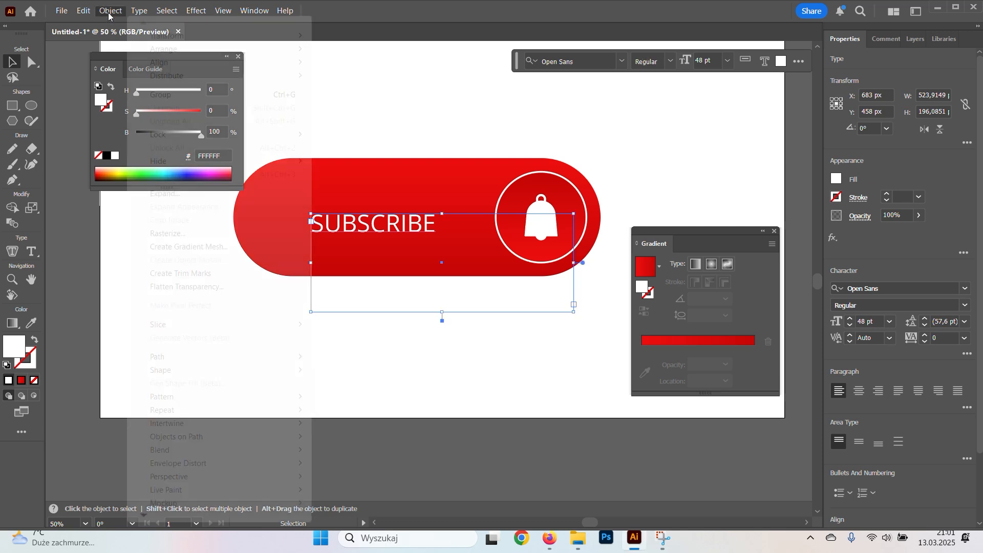
pyautogui.moveTo(139, 11)
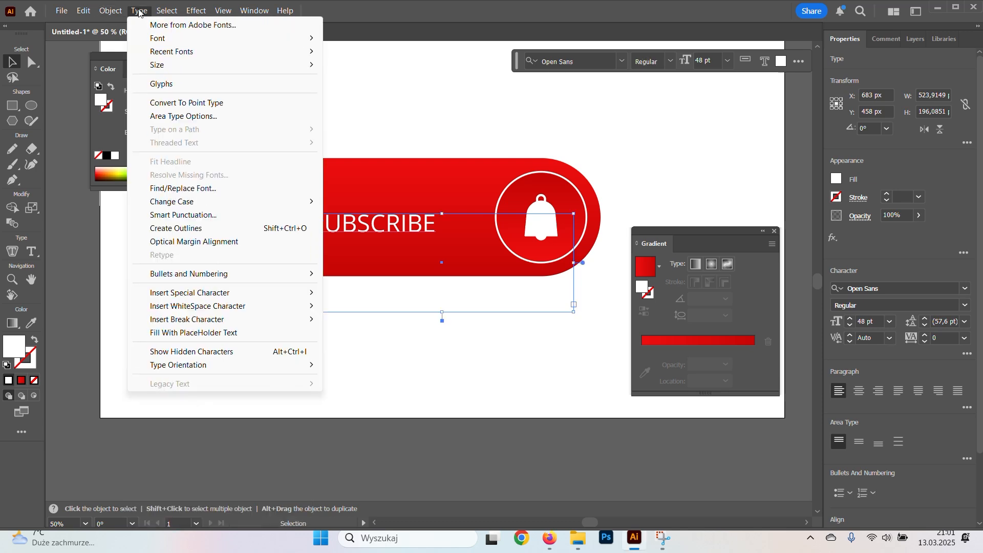
pyautogui.click(188, 229)
pyautogui.moveTo(437, 235); pyautogui.dragTo(448, 215)
pyautogui.moveTo(336, 281); pyautogui.dragTo(431, 310)
pyautogui.moveTo(429, 246); pyautogui.dragTo(469, 248)
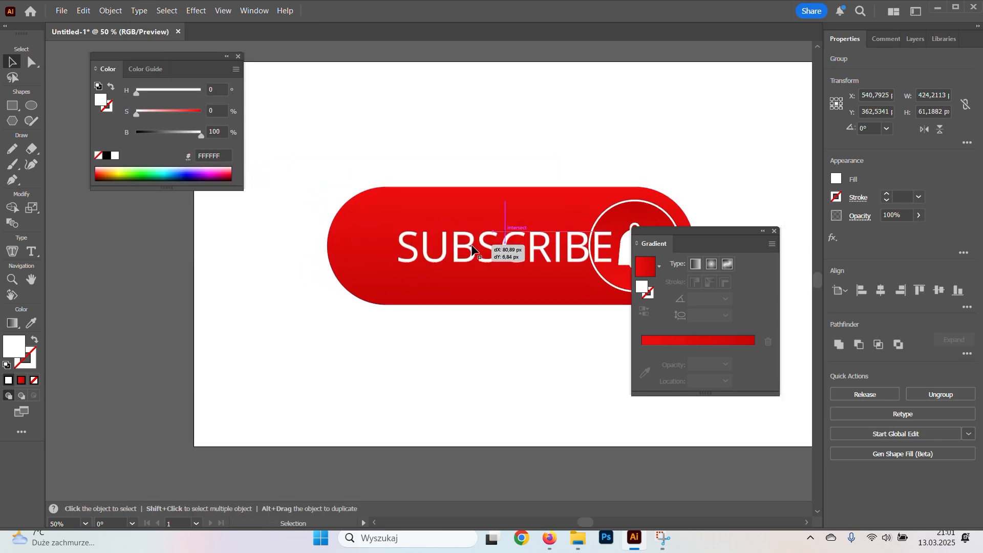
# Select the anchor points of the pill shape's left rounded end.
pyautogui.click(37, 67)
pyautogui.moveTo(287, 131); pyautogui.dragTo(391, 361)
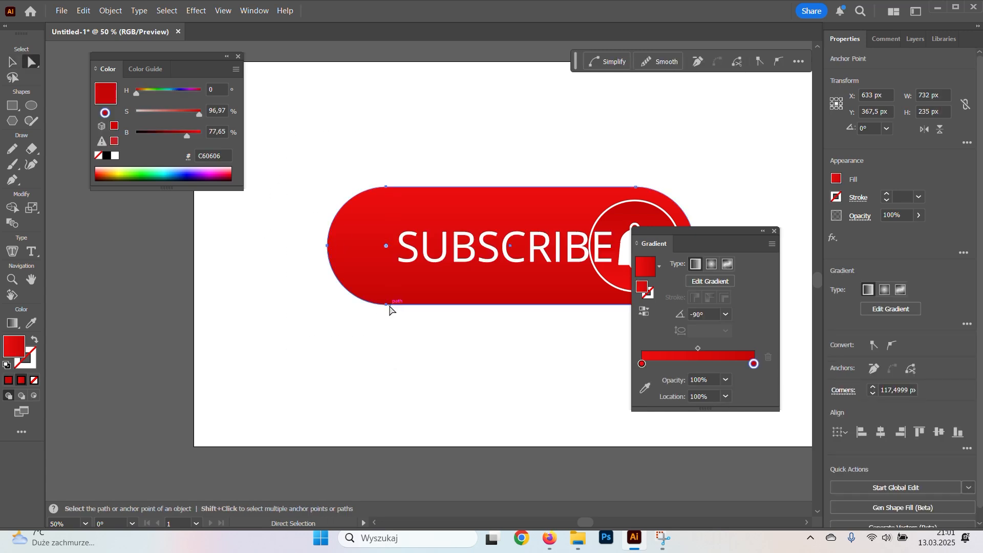